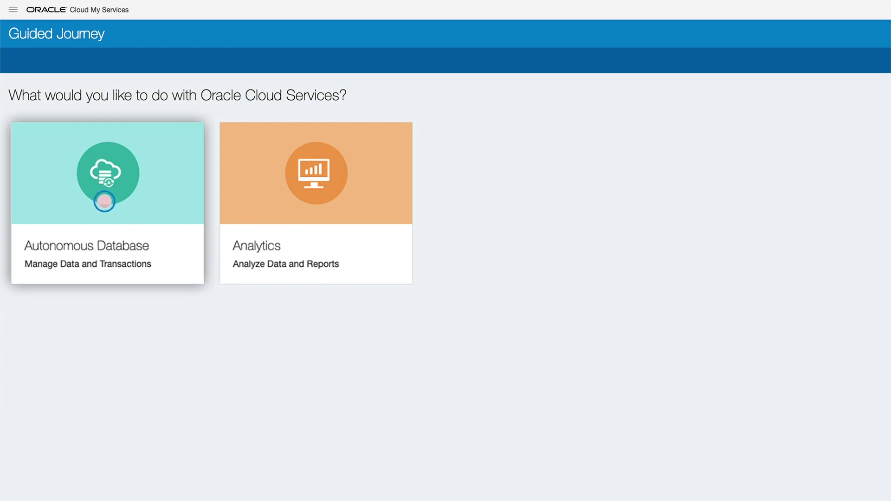
Create the HR Operations autonomous data warehouse with 2 CPUs and 1 TB storage
{"action": "left_click", "coordinate": [105, 202]}
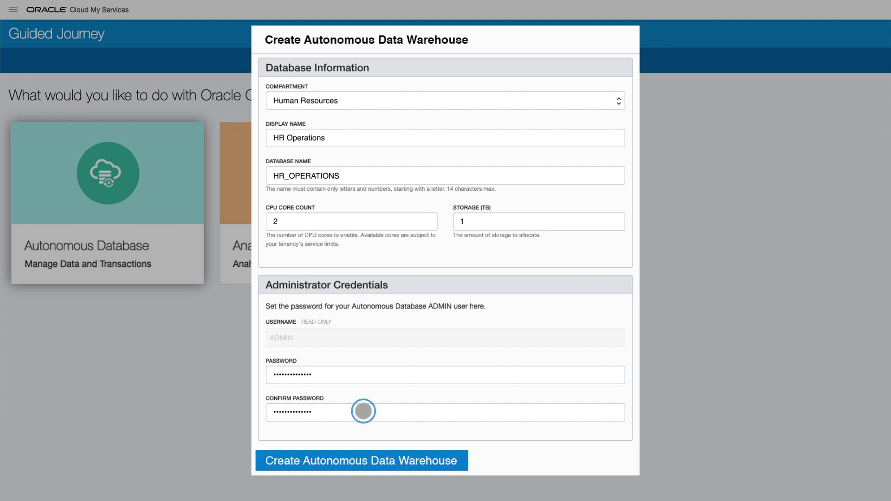
{"action": "left_click", "coordinate": [307, 461]}
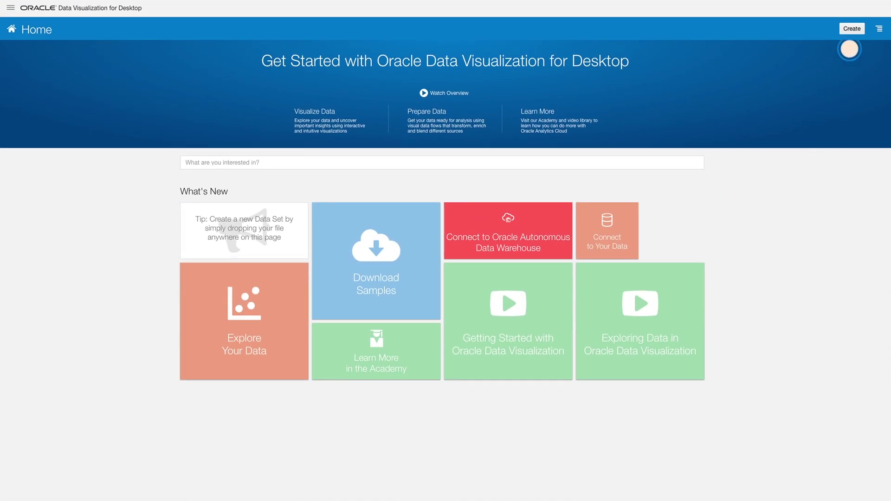
Start a new data flow with Recruiting Status.xlsx as its source
{"action": "left_click", "coordinate": [852, 29]}
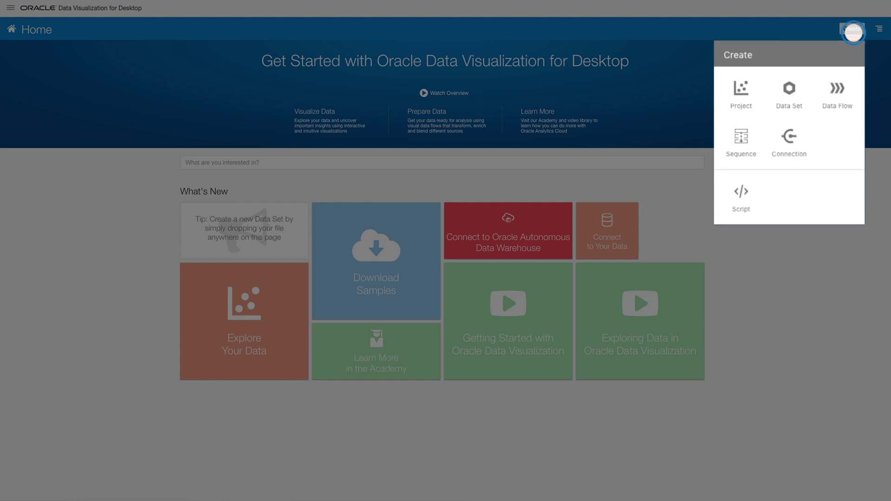
{"action": "left_click", "coordinate": [838, 88]}
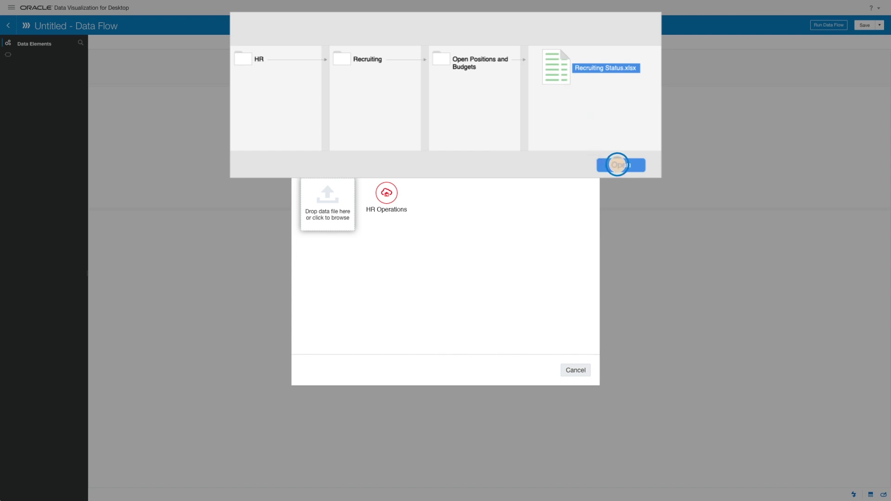
{"action": "left_click", "coordinate": [618, 164]}
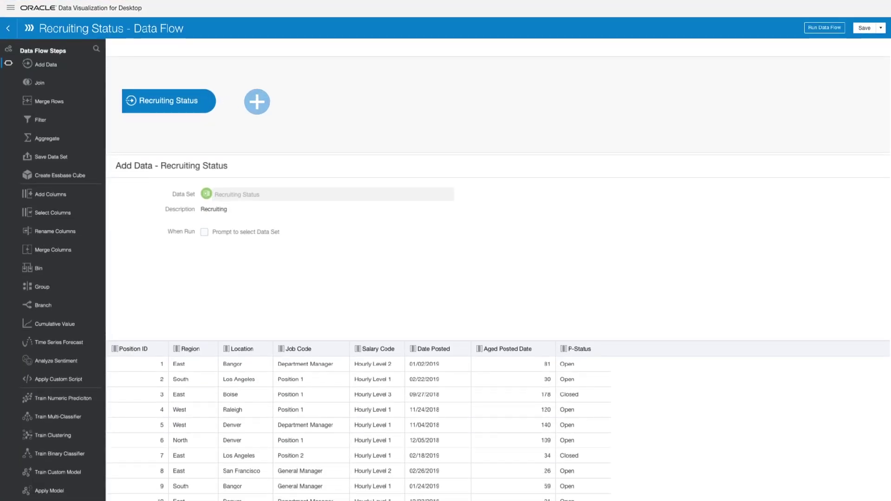
Join Open Positions, Candidate Interviews and Interview Surveys on CANDIDATE_ID, keeping matching rows
{"action": "left_click", "coordinate": [282, 101]}
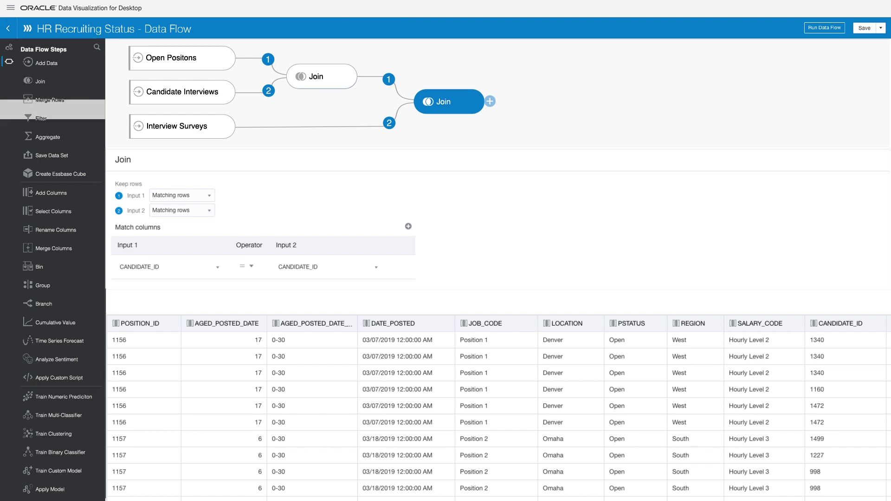
Add interviewer and candidate sentiment analyses, a Recruiting Experience Score column, and a Save Data step
{"action": "left_click_drag", "start_coordinate": [575, 101], "coordinate": [574, 102]}
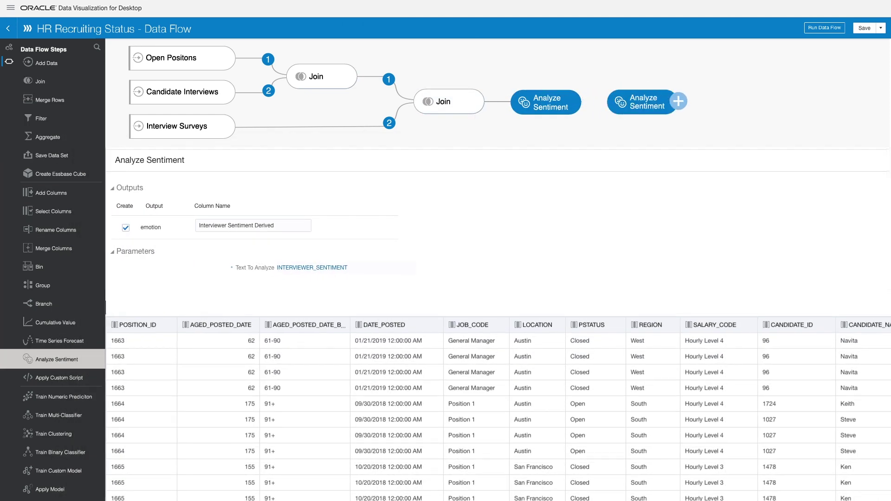
{"action": "left_click_drag", "start_coordinate": [641, 101], "coordinate": [642, 102]}
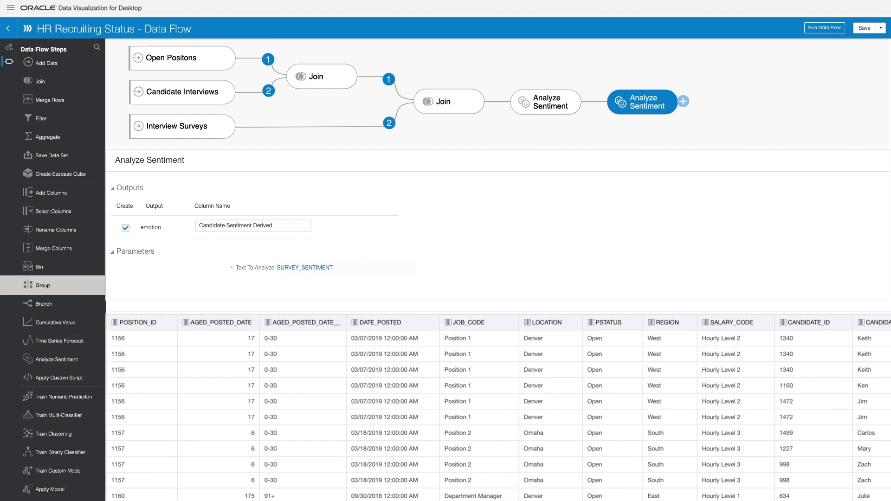
{"action": "left_click_drag", "start_coordinate": [742, 101], "coordinate": [742, 101]}
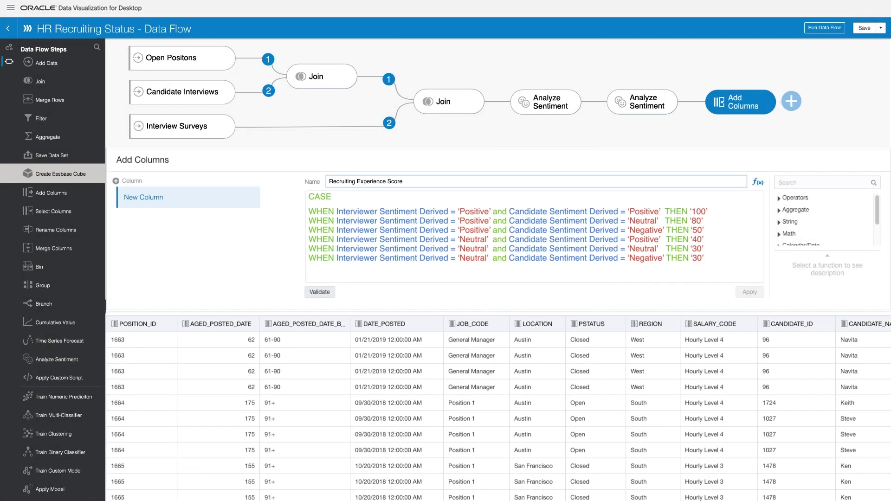
{"action": "left_click_drag", "start_coordinate": [49, 156], "coordinate": [857, 101]}
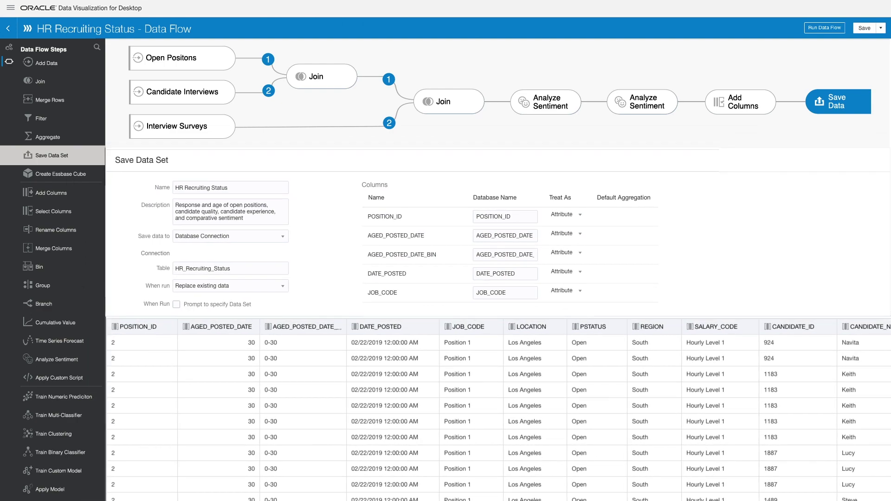